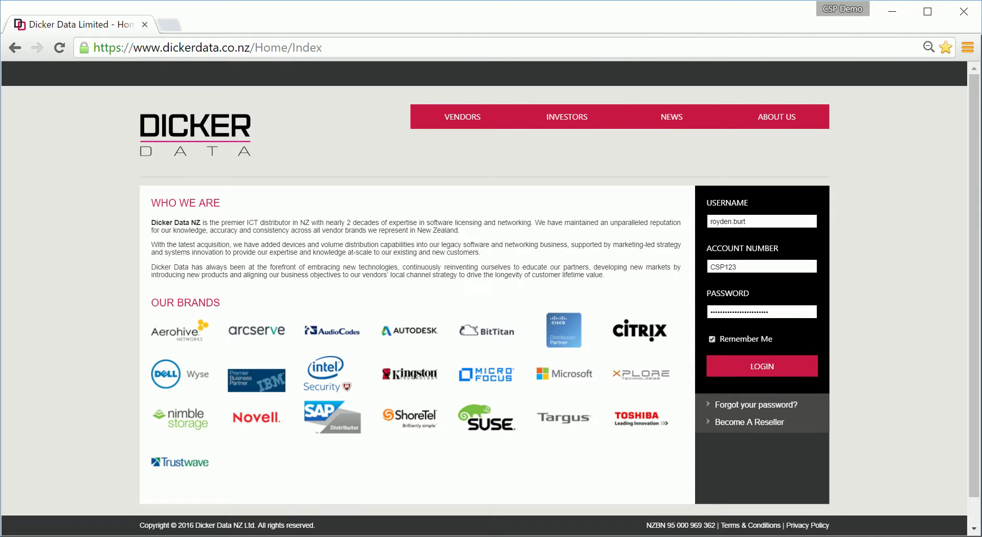
- Submit the reseller login details to open the account dashboard
left_click(750, 370)
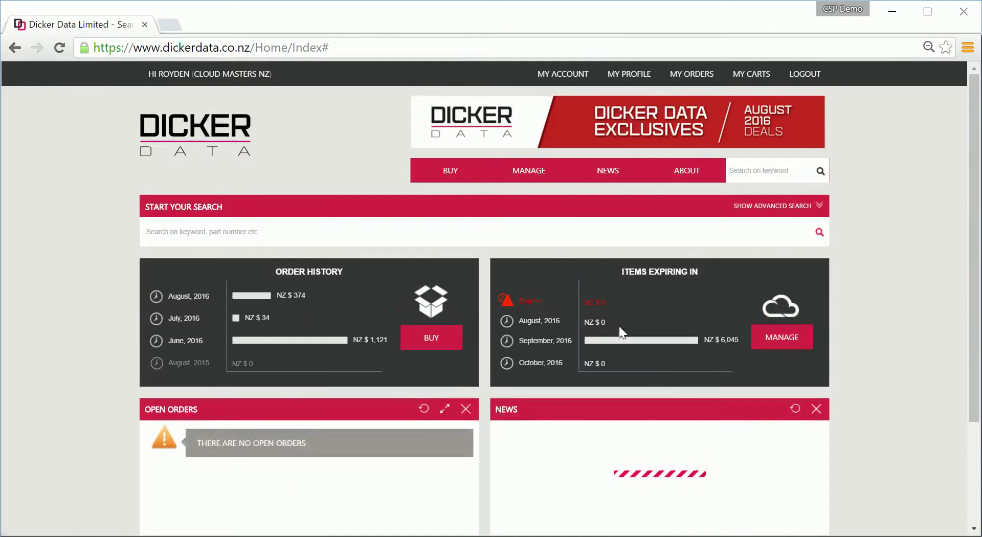
- Search 'Business Premium', then search product code CSP10AE36B1D2501 to list Office 365 Business Essentials
left_click(662, 231)
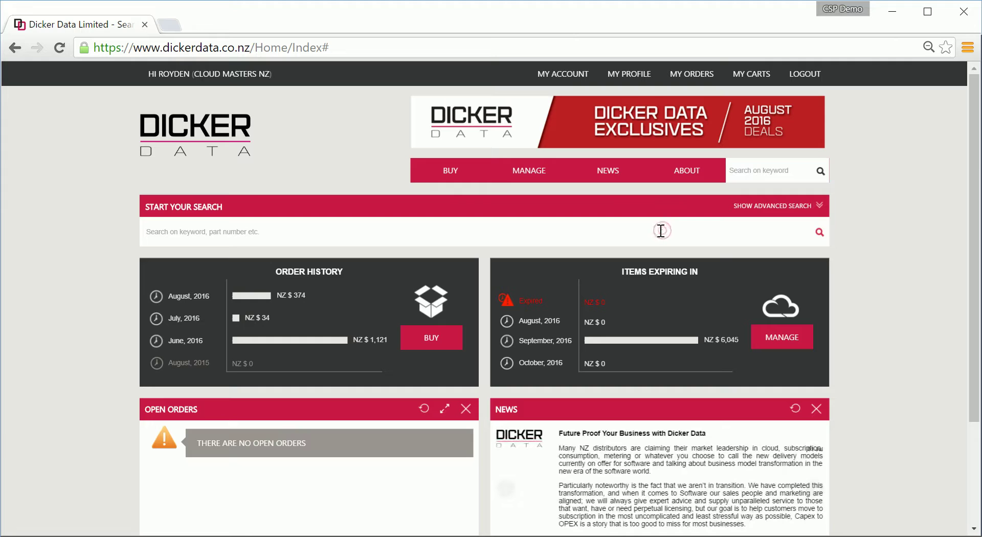
type("Business Premium")
key("Return")
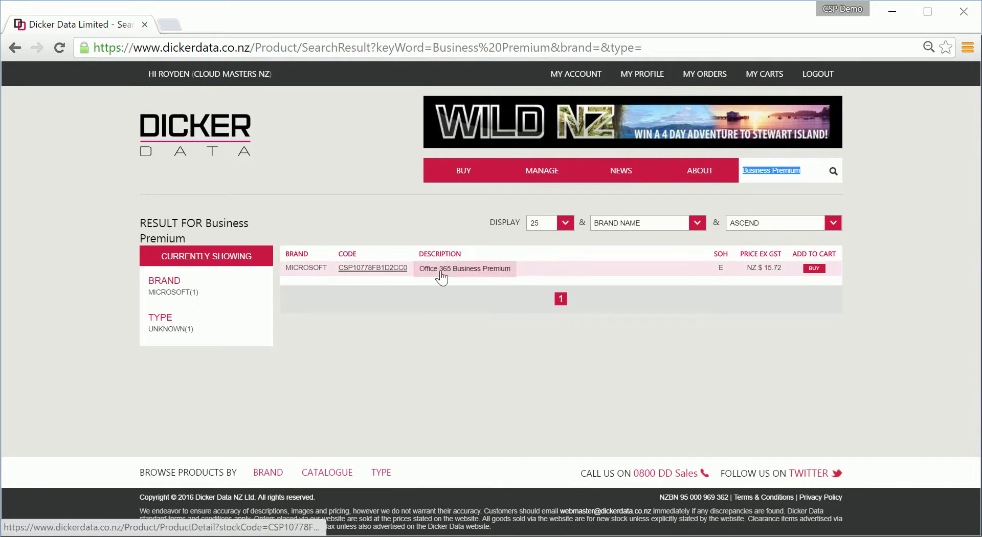
triple_click(803, 171)
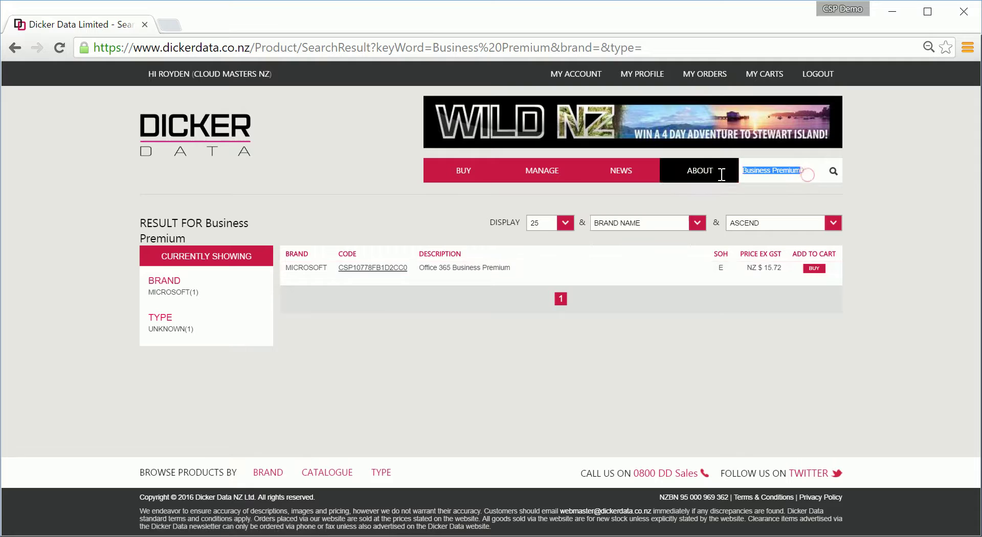
mouse_move(710, 177)
key("BackSpace")
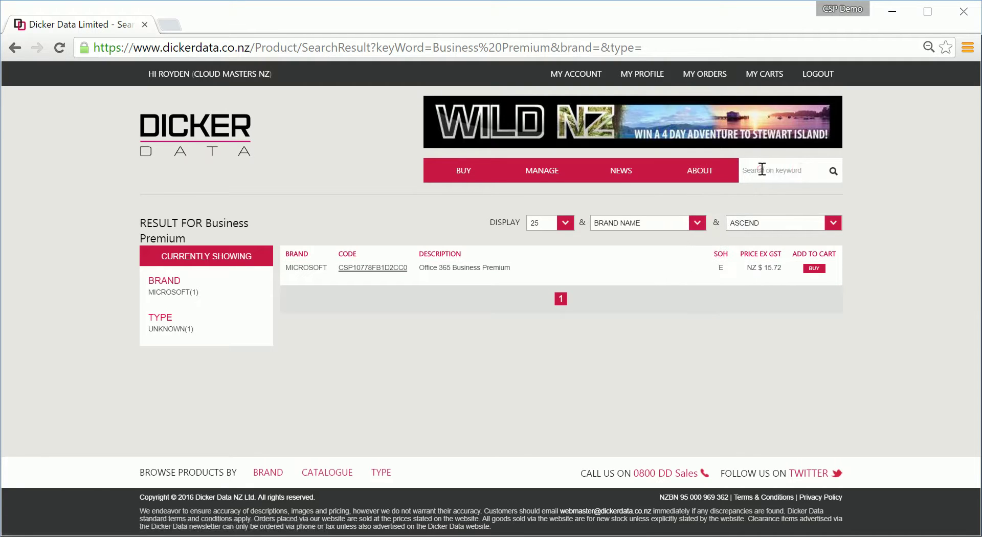
type("CSP10AE36B1D2501")
left_click(833, 171)
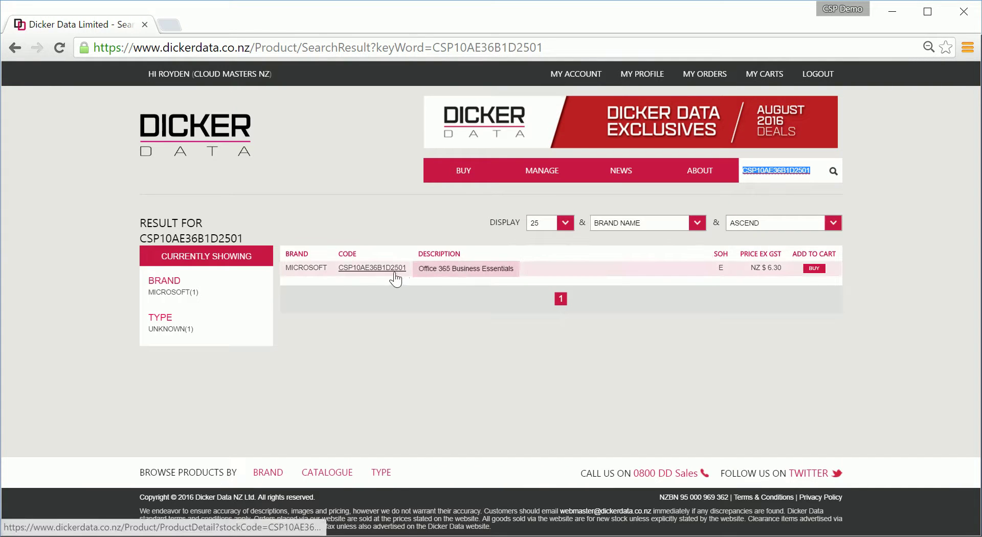
- Buy Office 365 Business Essentials and change the seat quantity to 13
left_click(813, 269)
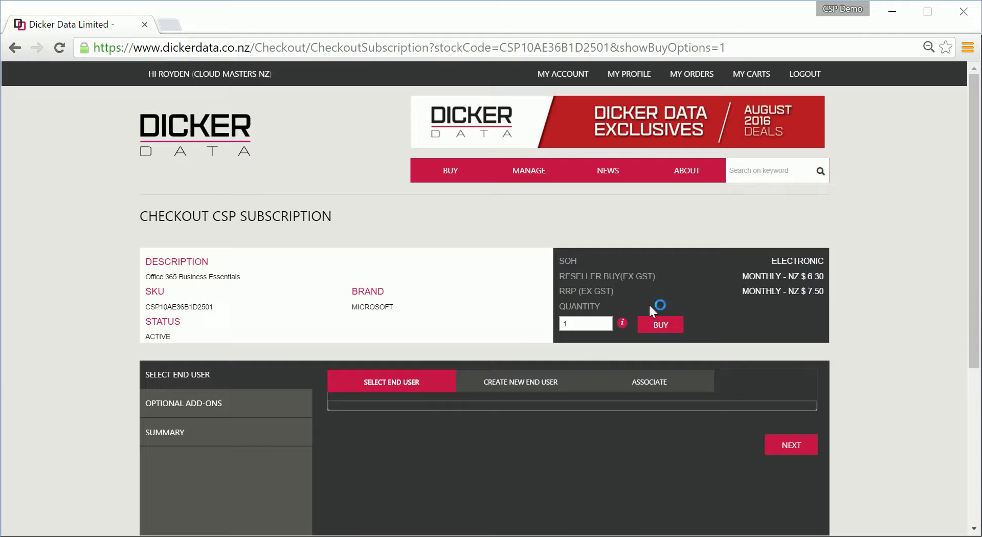
double_click(580, 323)
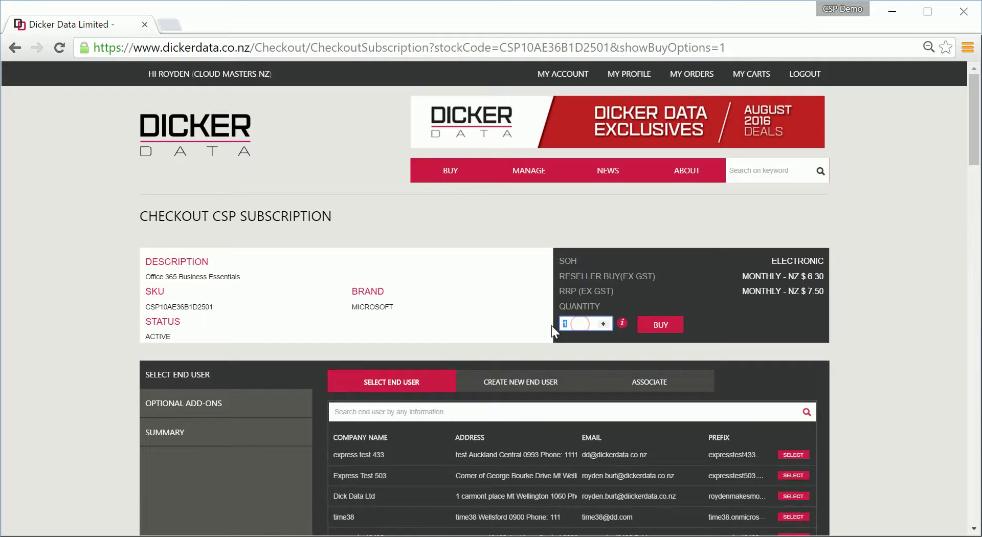
scroll(557, 307, "down", 1)
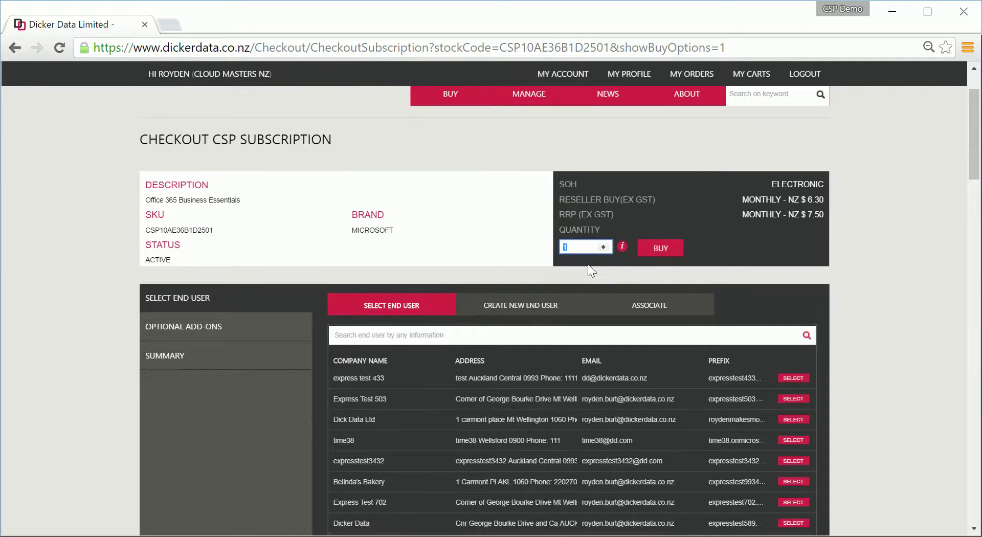
type("13")
left_click(659, 248)
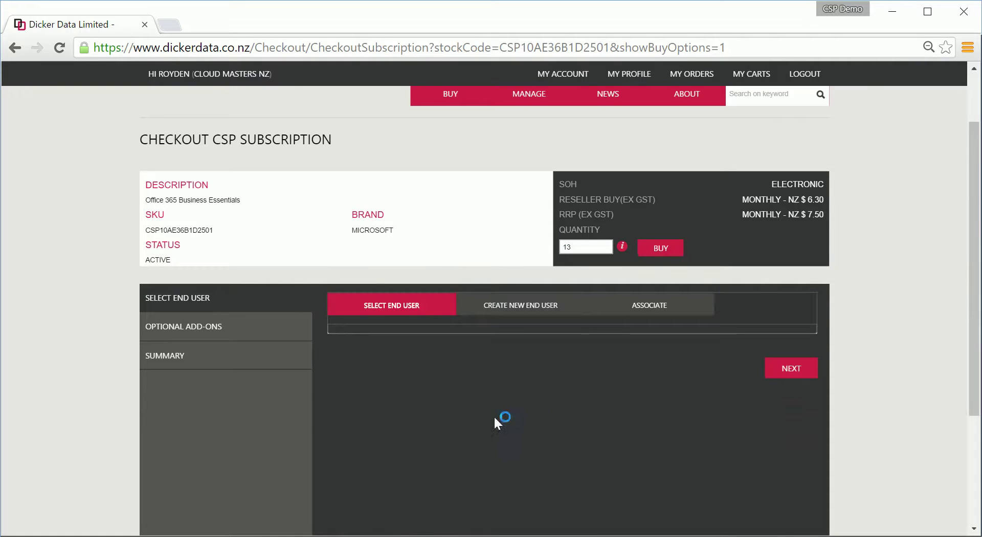
scroll(493, 415, "down", 1)
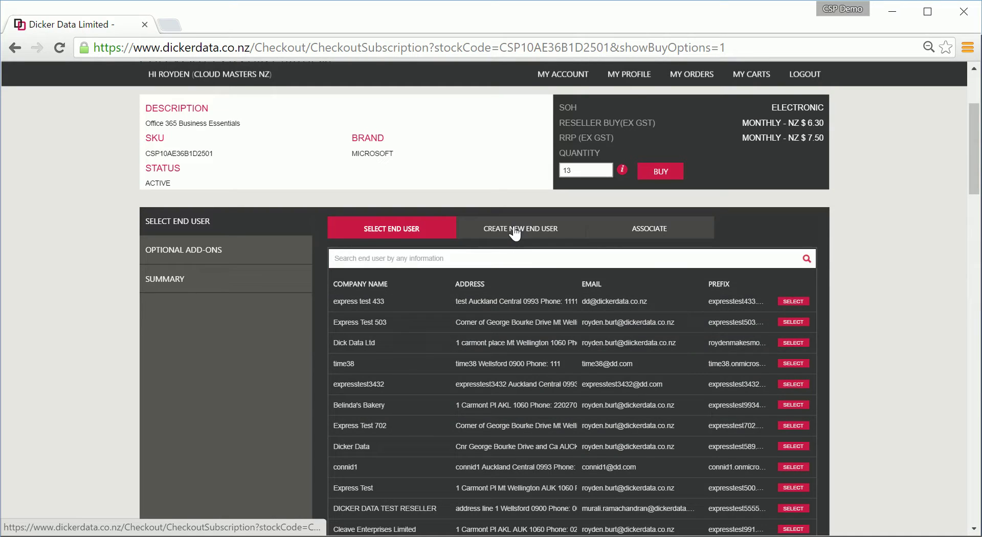
- Start a new end user, changing the taken prefix burtsburgersltd to available burtsburgersltdnz
left_click(515, 234)
left_click(506, 262)
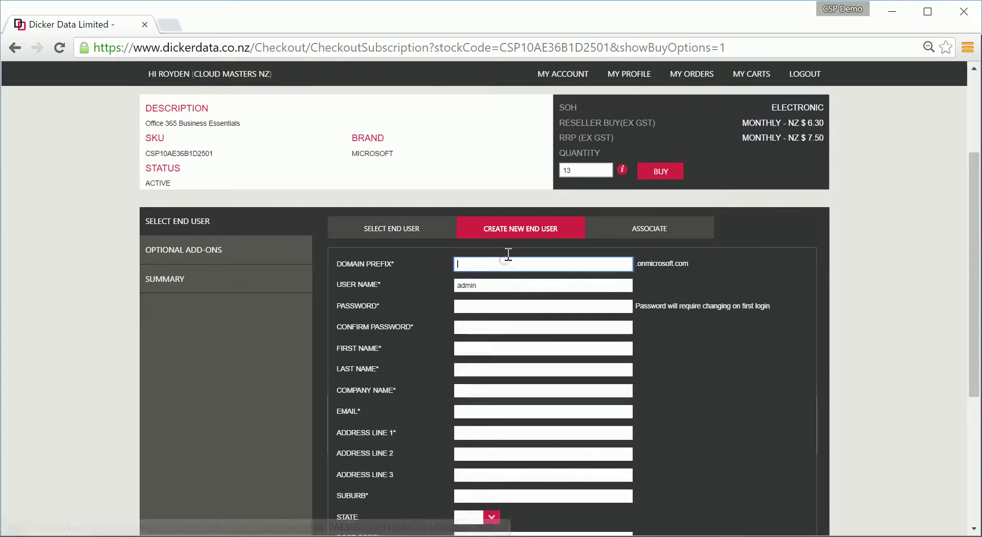
type("burts")
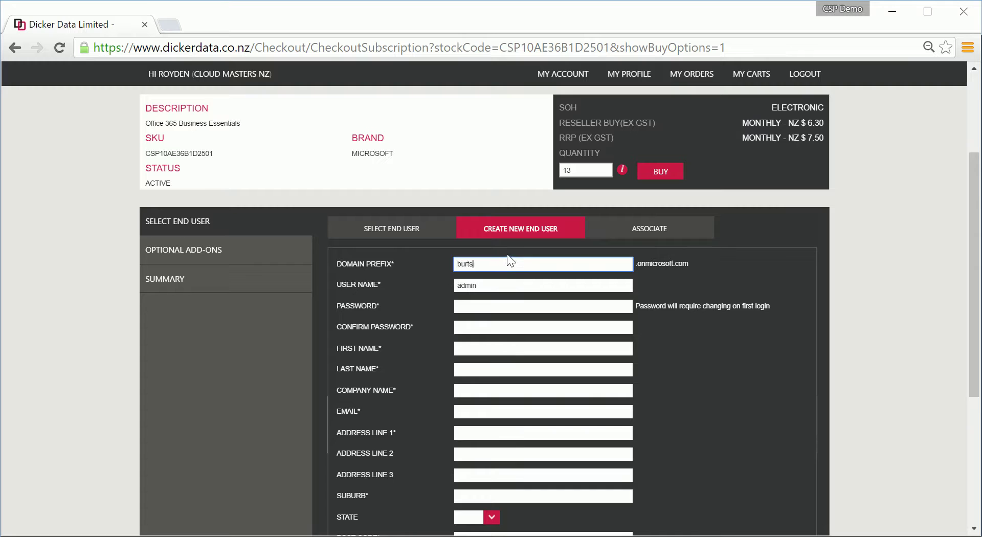
type("burgersltd")
key("Tab")
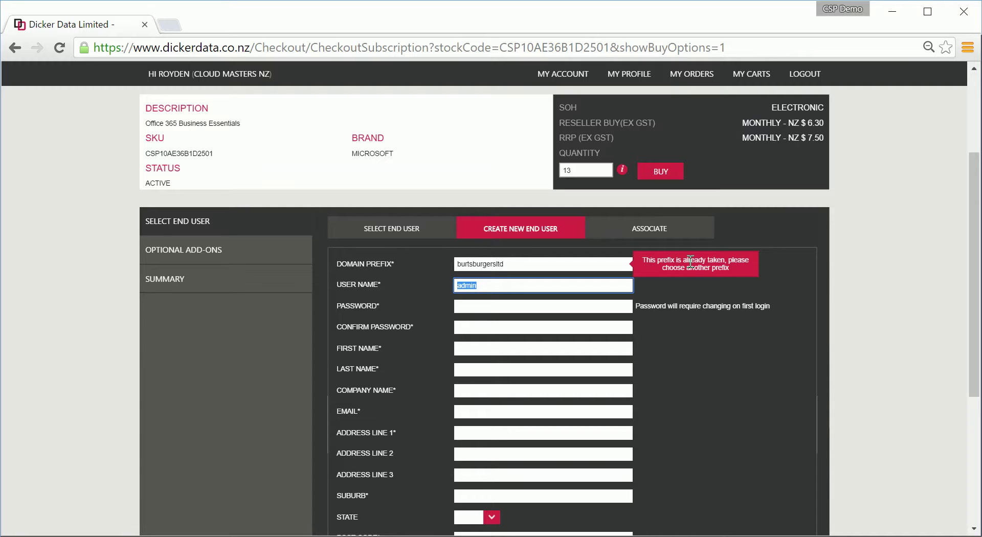
left_click(569, 264)
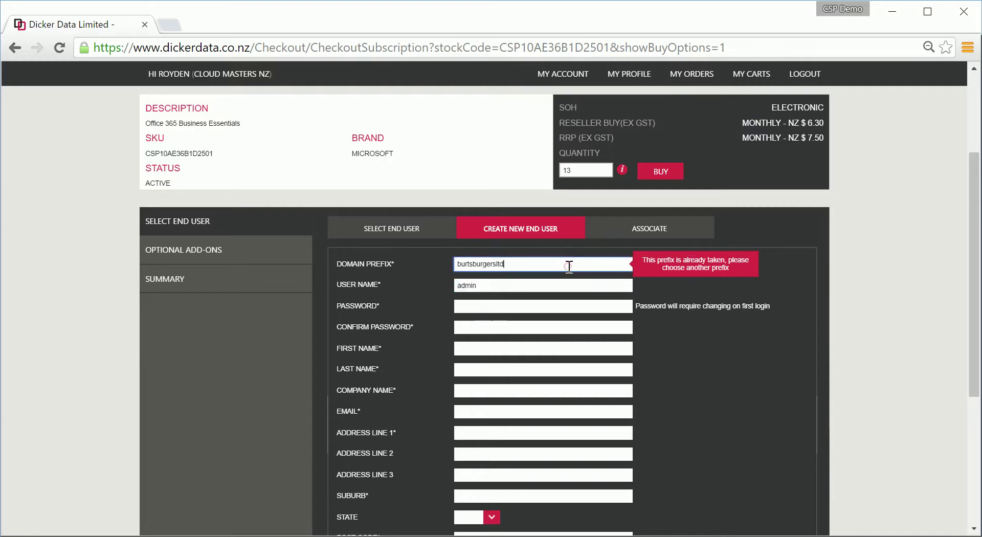
type("nz")
key("Tab")
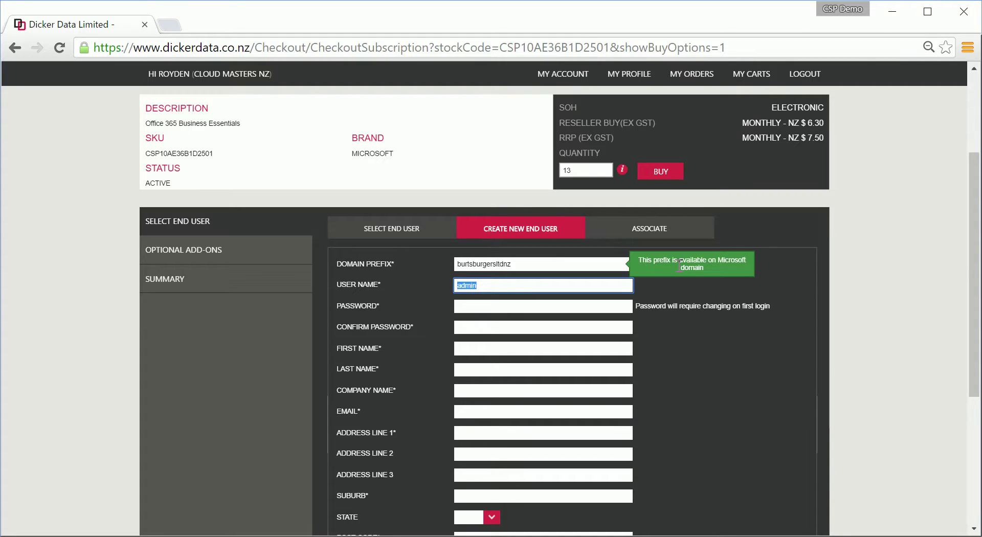
- Enter the end user's account password
left_click(495, 285)
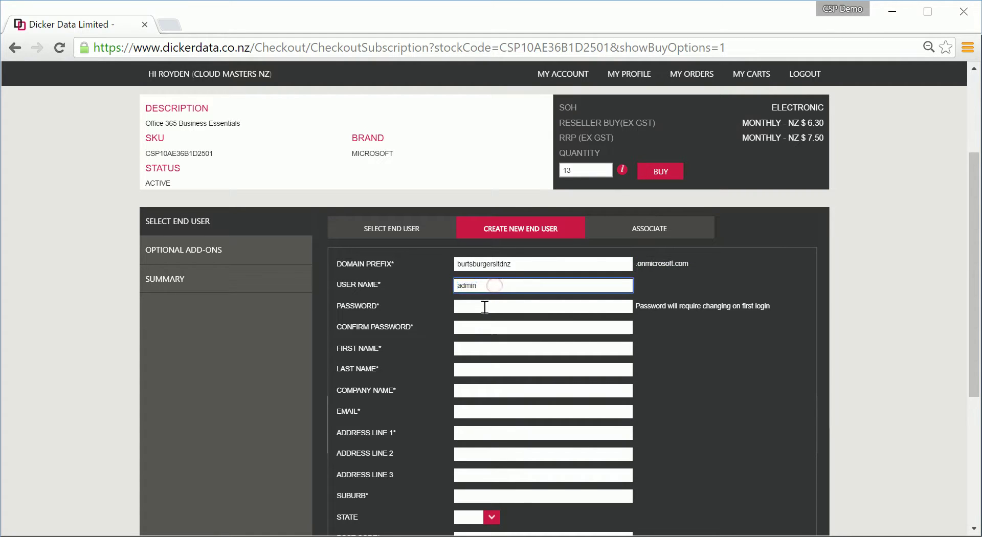
left_click(484, 306)
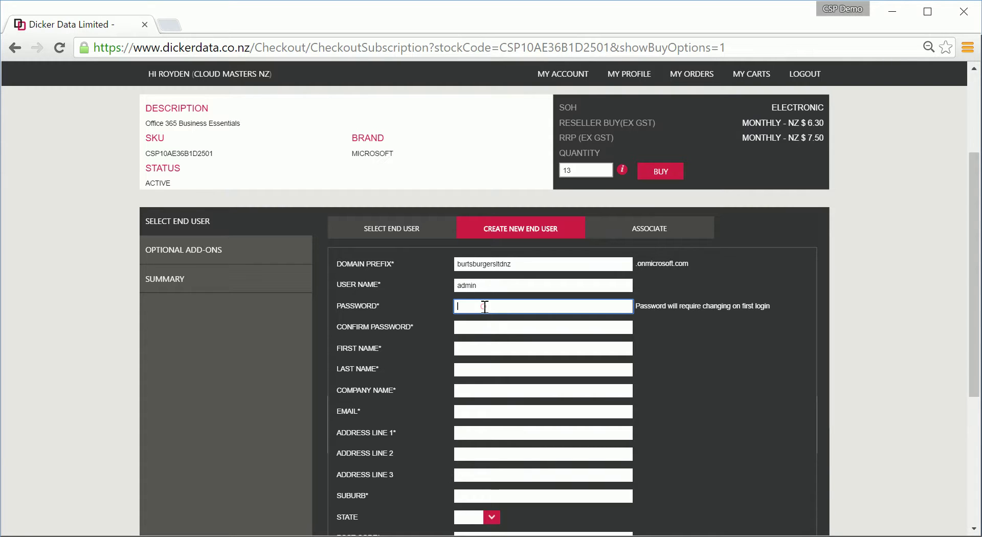
type("******")
key("Tab")
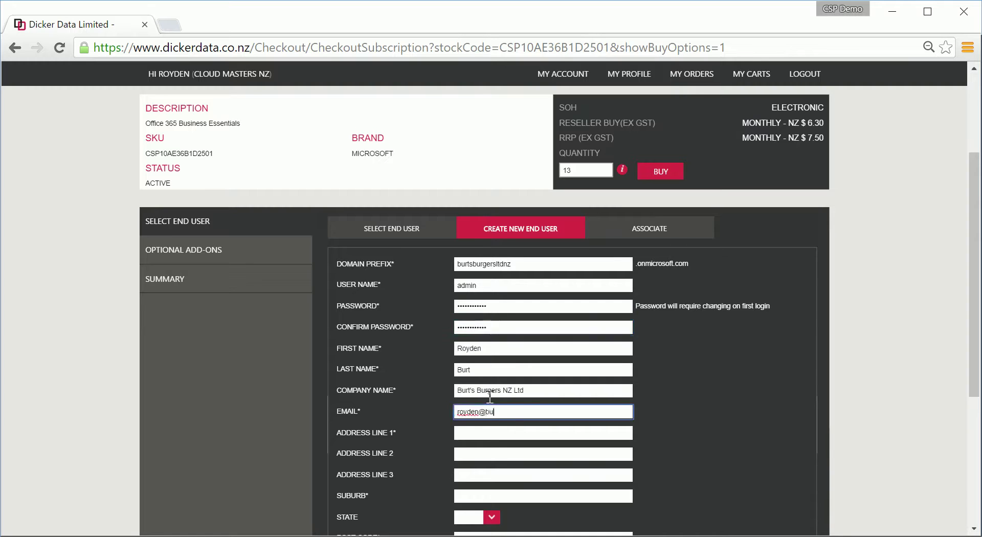
- Fill in the contact email, street address, suburb Auckland Central and phone number
type("rtsburgers.co.nz")
key("Tab")
key("Tab")
key("Tab")
key("Tab")
type("Auckland")
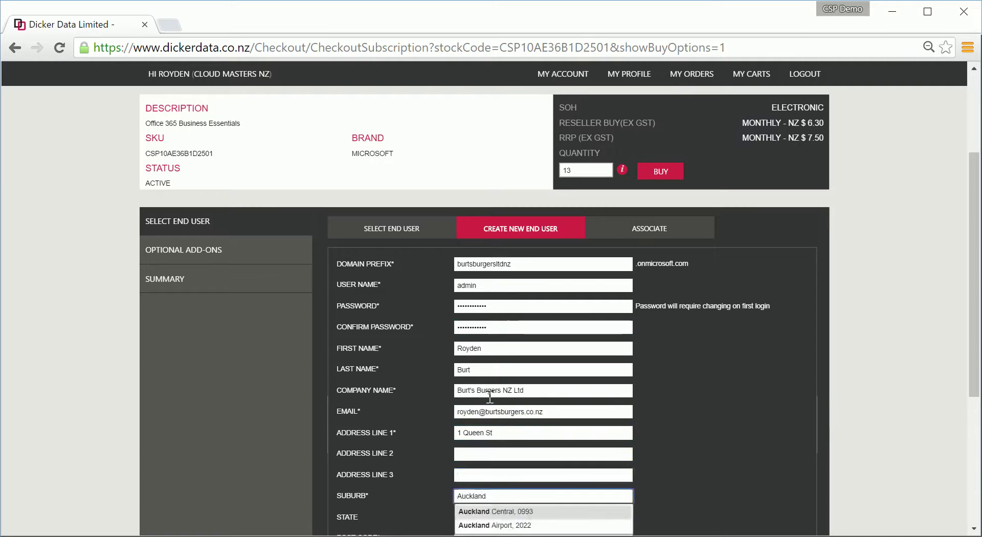
left_click(491, 512)
scroll(496, 404, "down", 3)
left_click(498, 404)
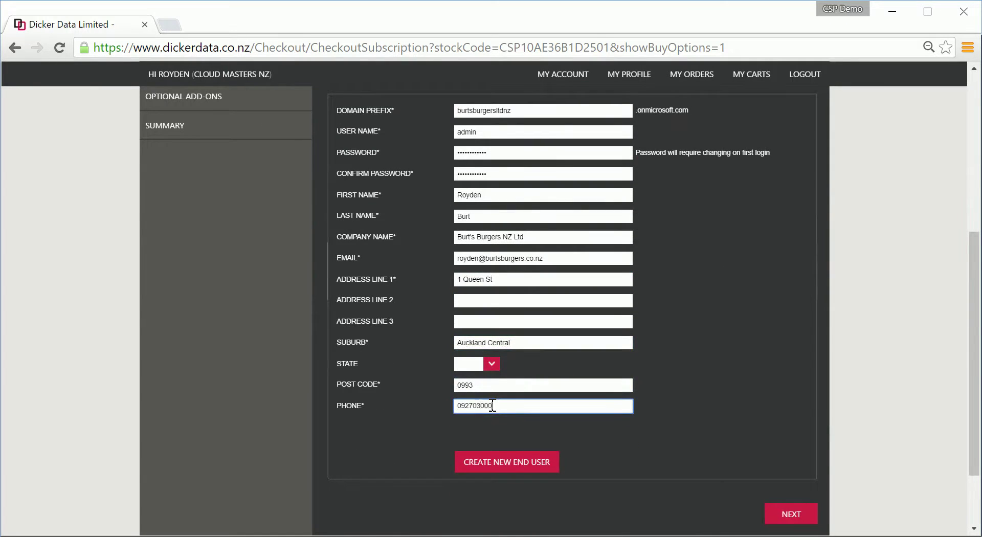
scroll(632, 382, "up", 3)
scroll(631, 381, "down", 3)
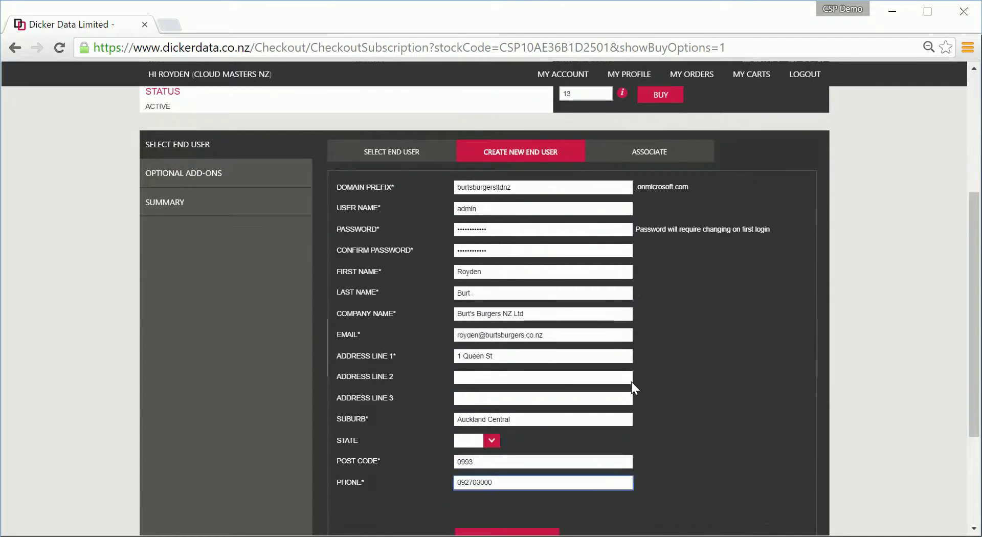
- Create the end user and add Exchange Online Archiving at 13 seats to the order
left_click(533, 463)
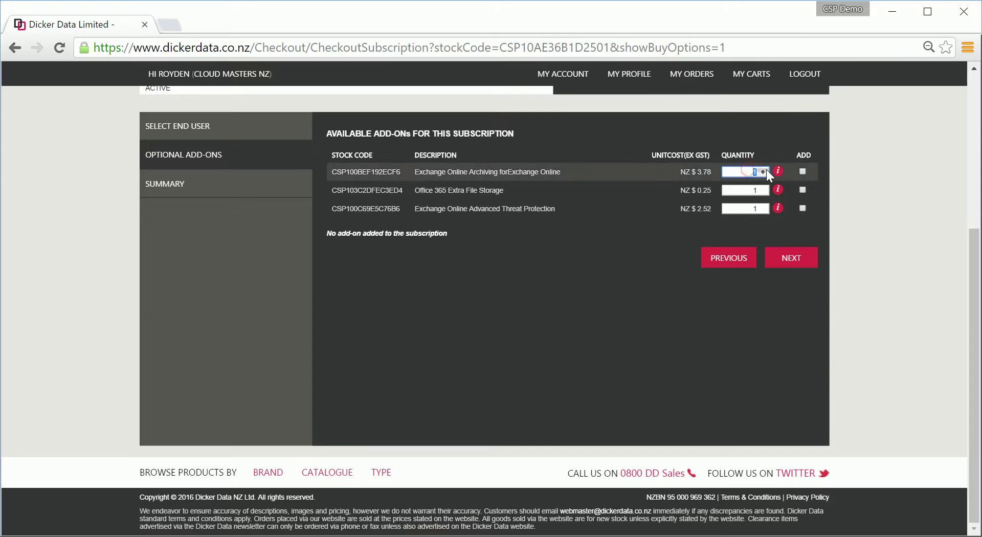
type("13")
left_click(802, 173)
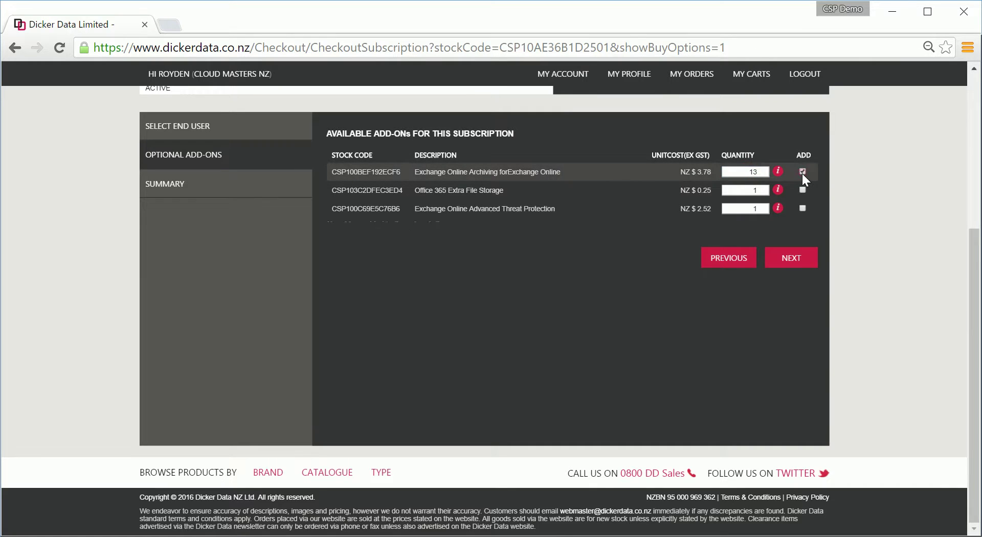
left_click(792, 260)
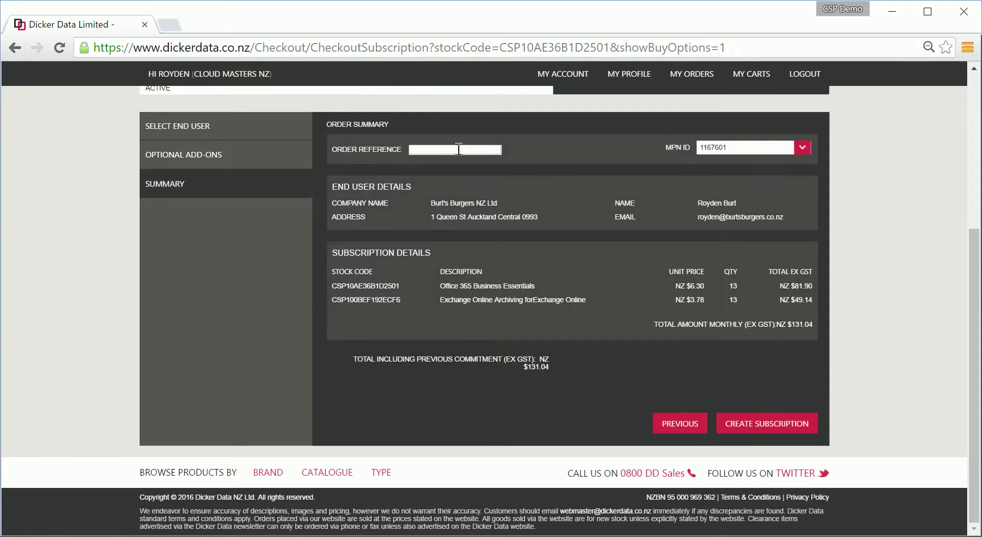
- Give the order reference TEST2278 and select the partner MPN ID
left_click(458, 150)
type("TEST2278")
left_click(802, 148)
left_click(770, 159)
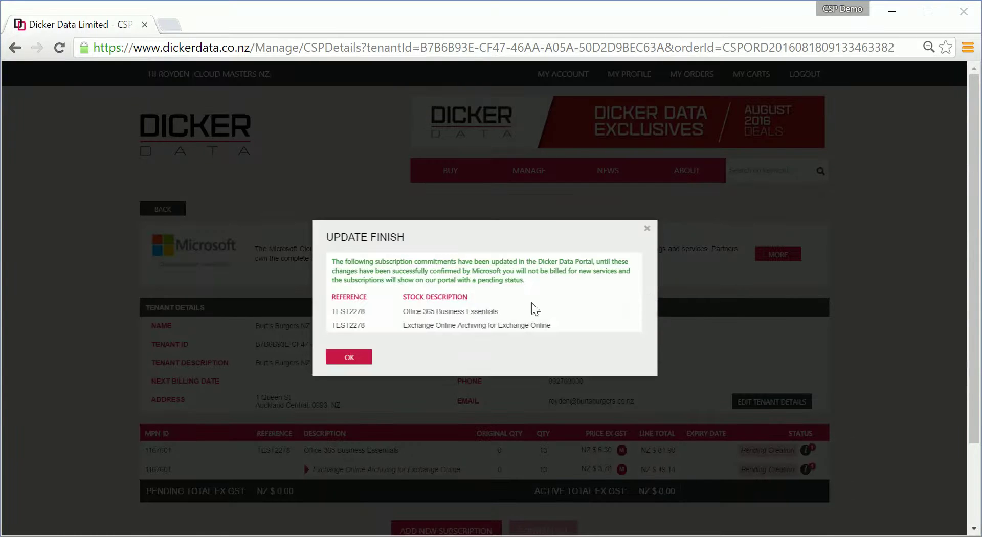
- Close the update notice and review the tenant's two Pending Creation subscriptions
left_click(351, 359)
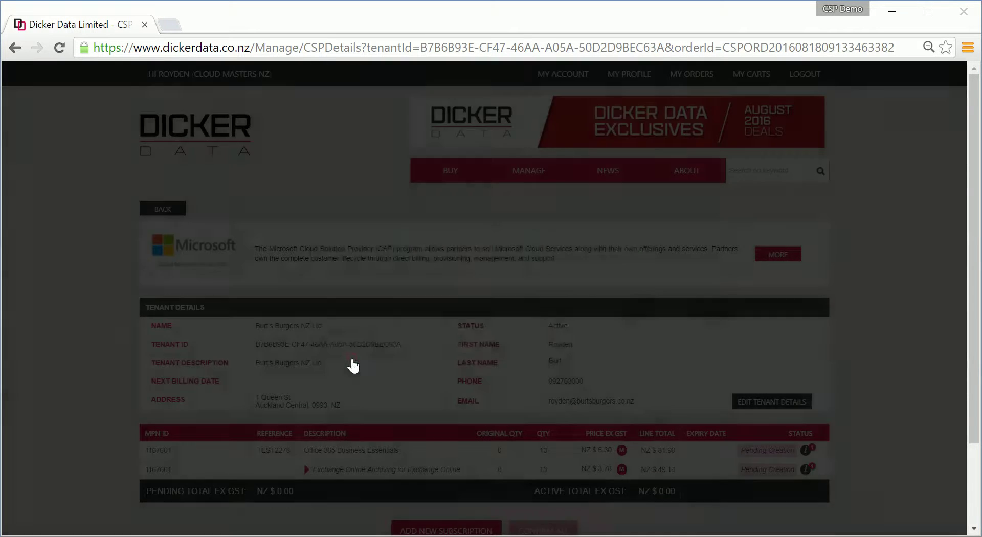
scroll(649, 342, "down", 2)
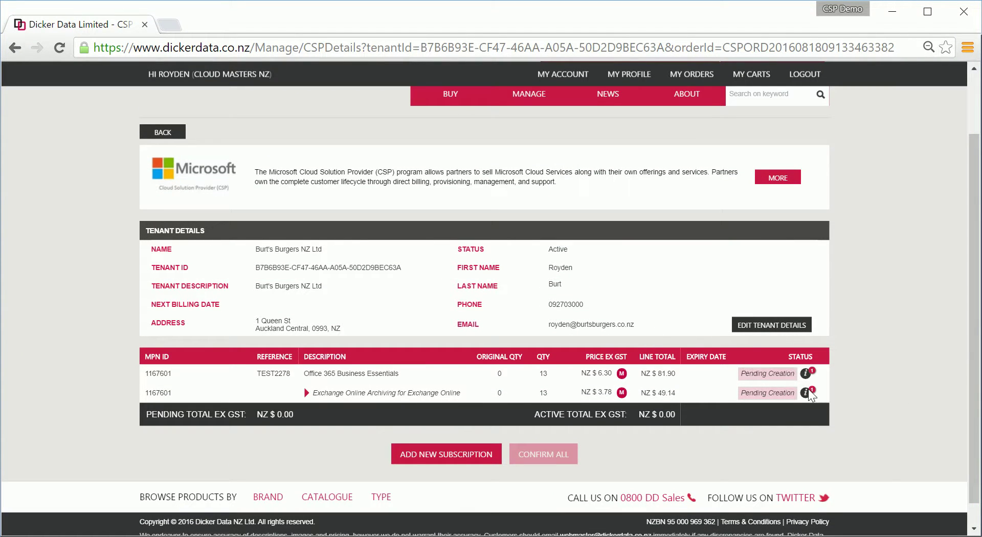
mouse_move(807, 393)
- Reload the tenant page and confirm Business Essentials and archiving both read Active
left_click(59, 47)
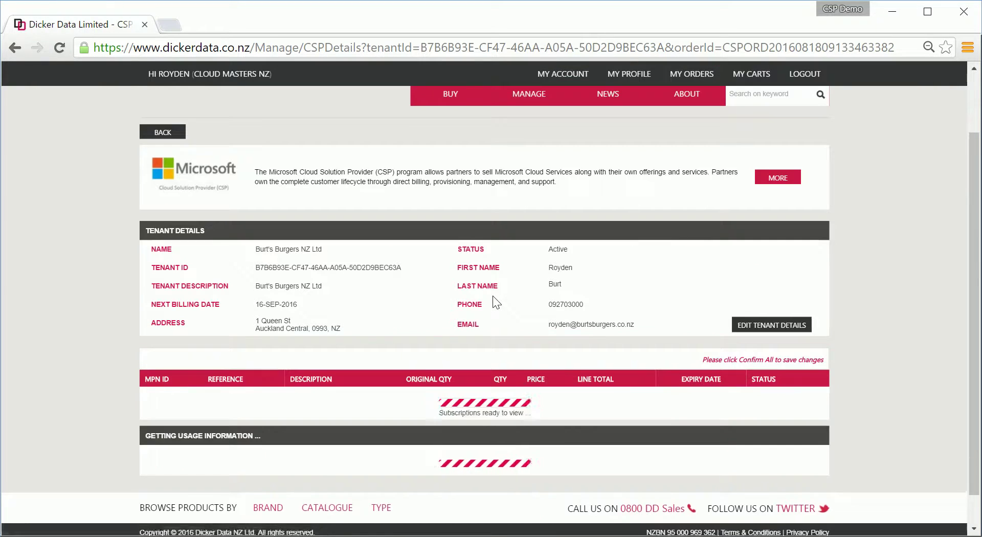
double_click(718, 376)
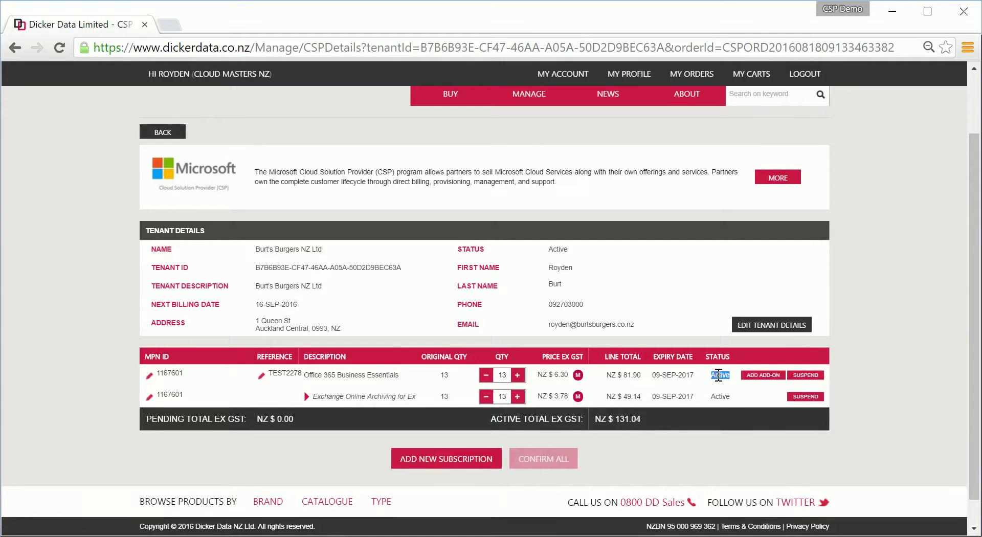
double_click(722, 396)
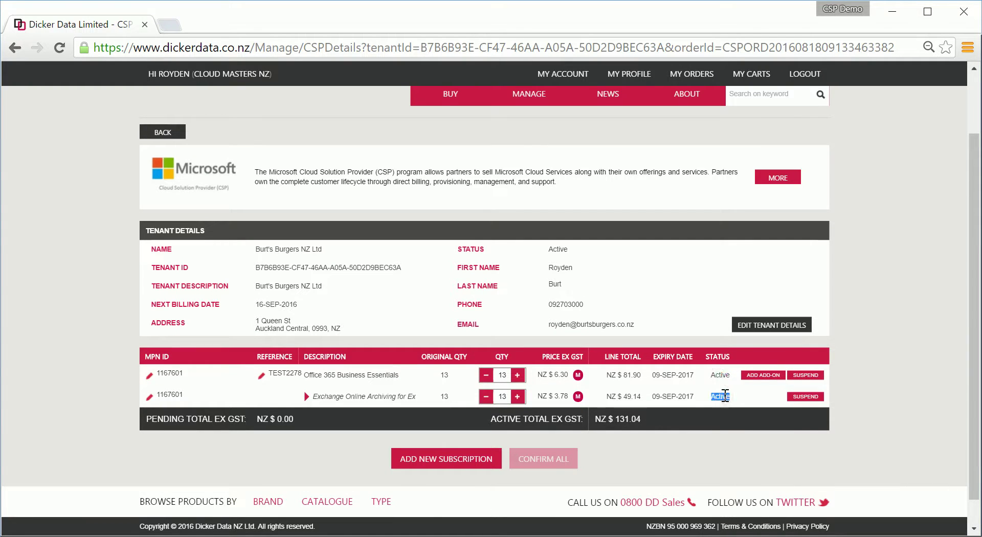